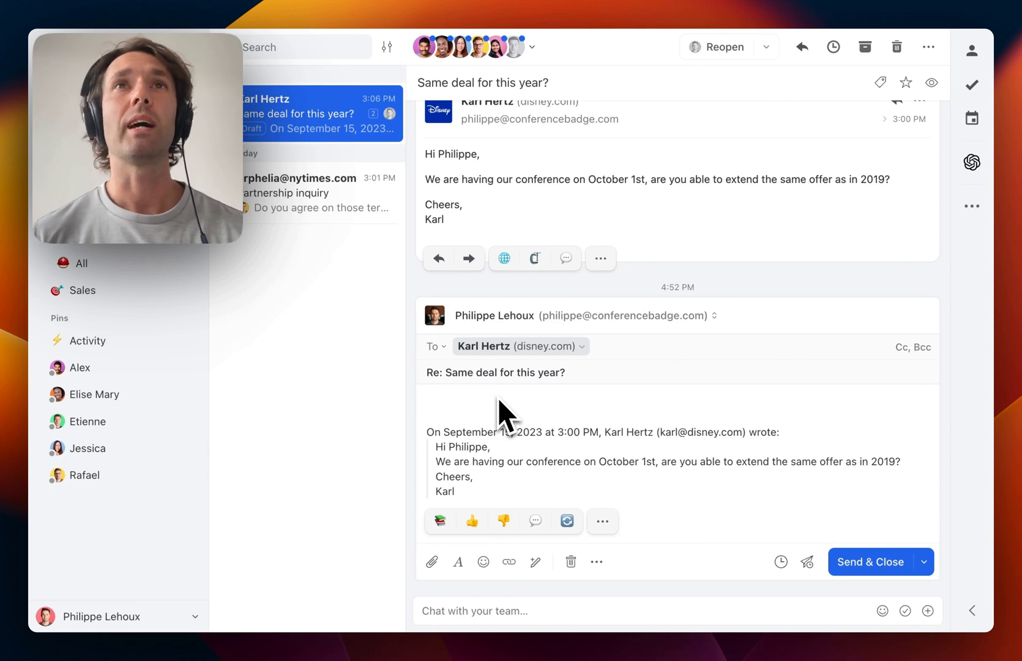
Step: Exchange two name-related messages with the OpenAI assistant in the side panel
left_click(972, 164)
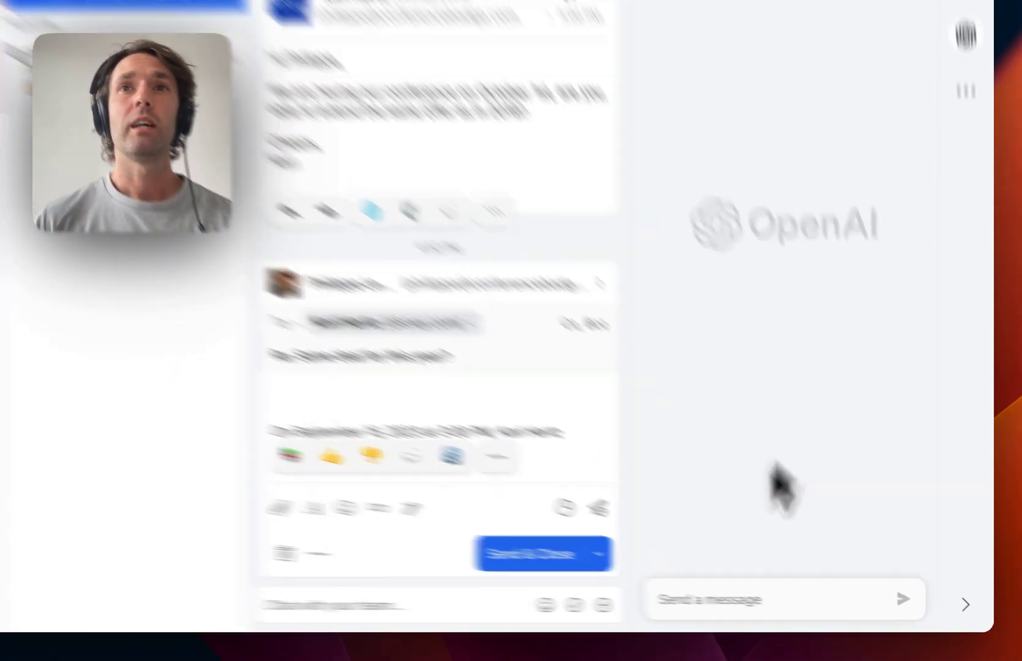
left_click(759, 605)
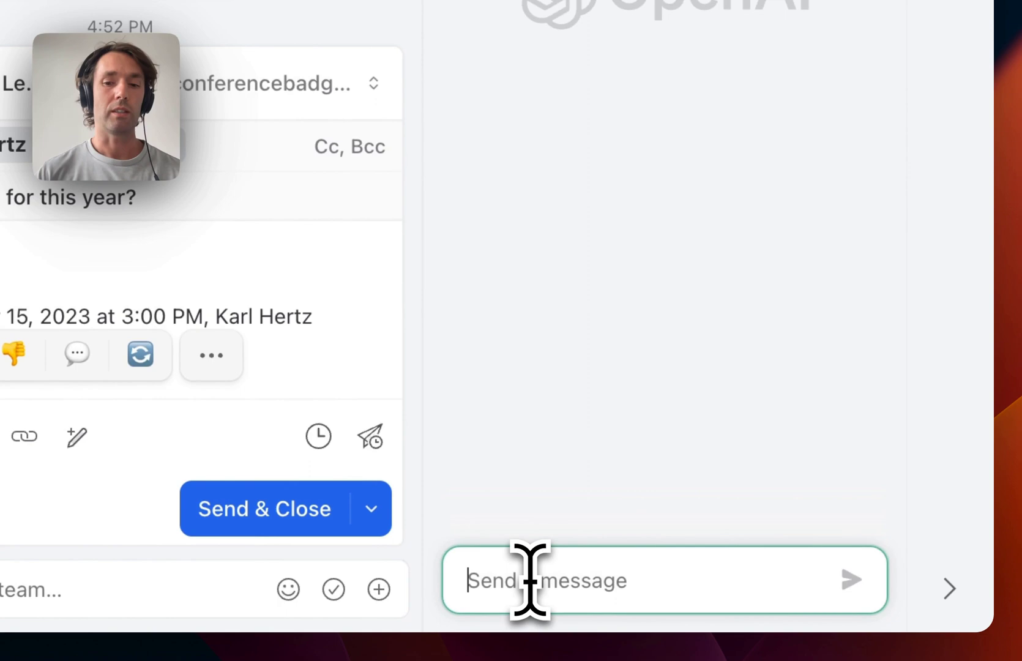
type("My name is Phil.")
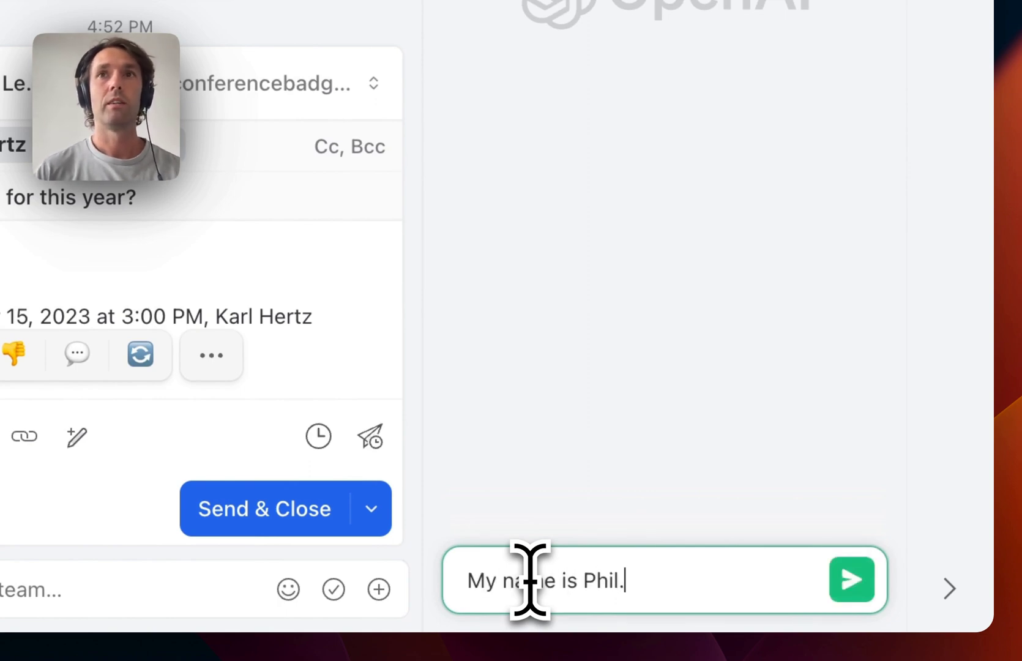
key("Return")
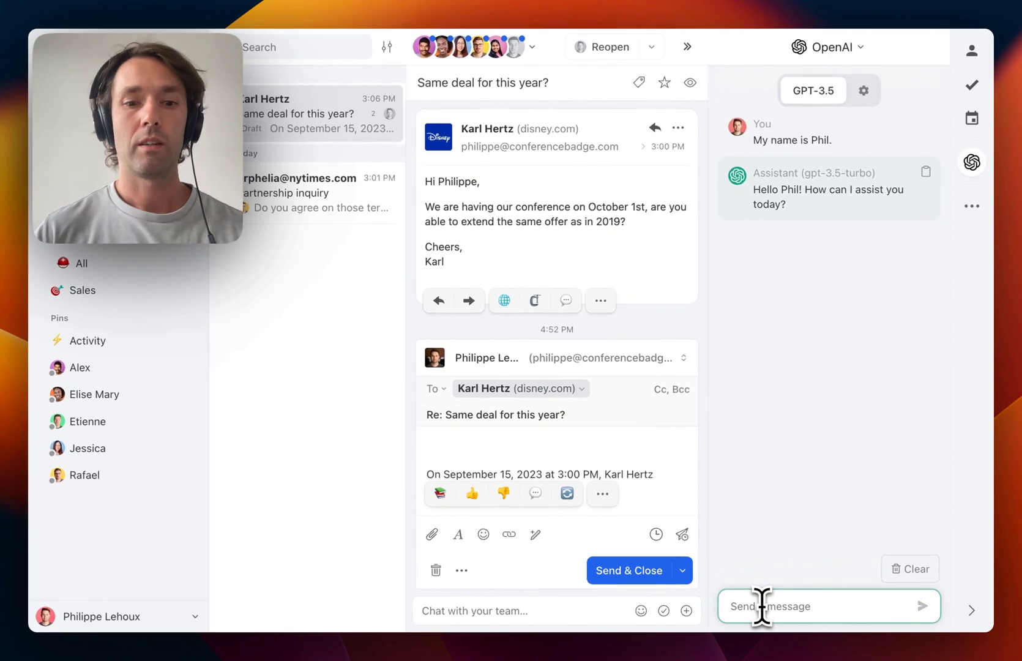
type("What is my nam")
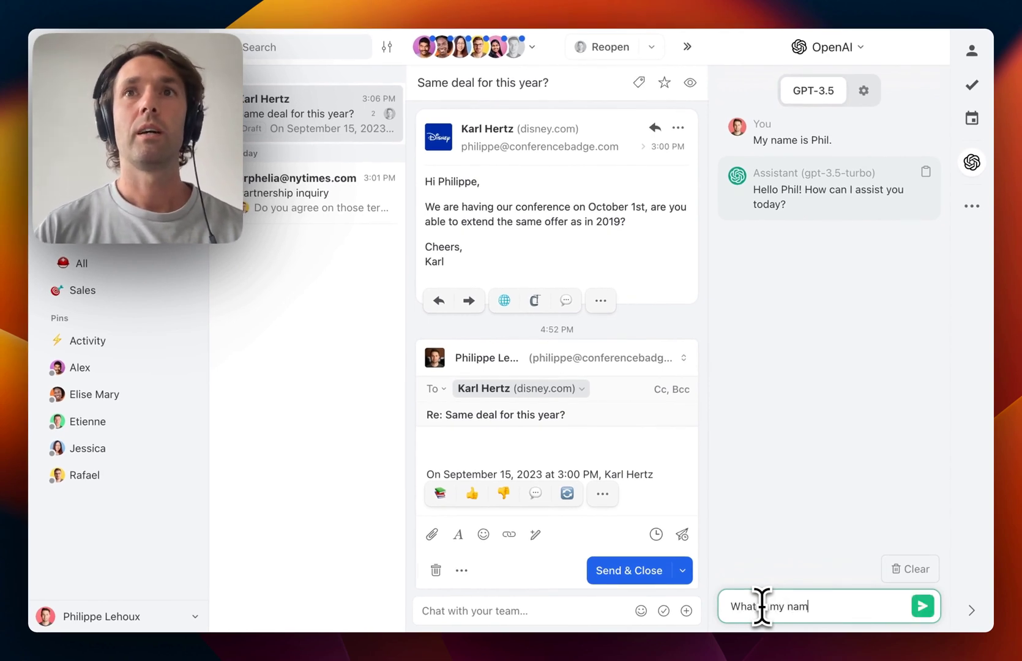
key("Return")
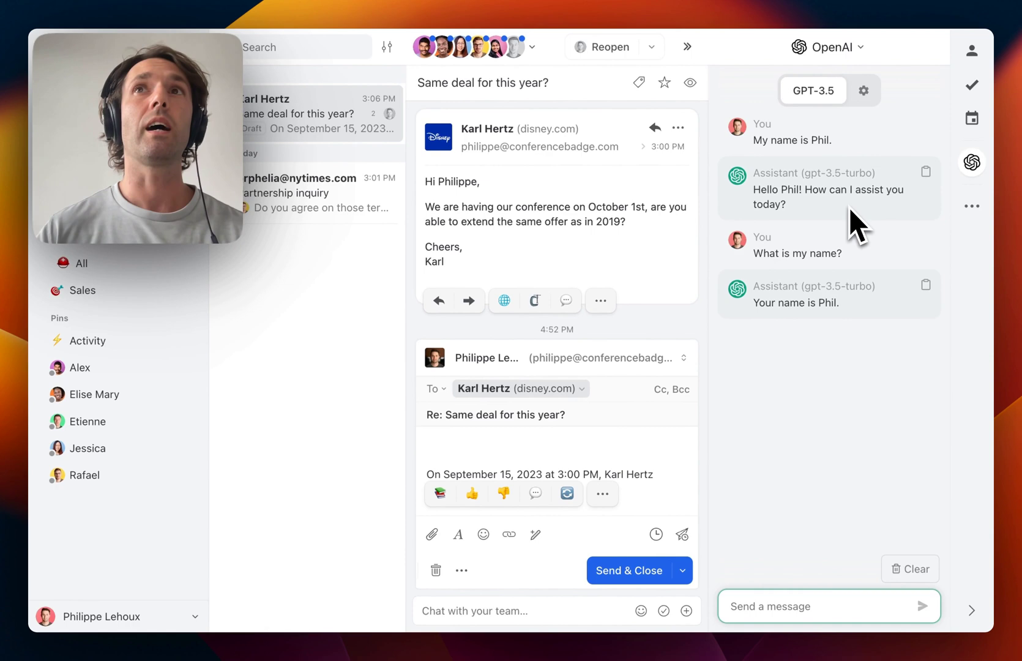
Step: Generate an OpenAI reply draft to Karl declining the 2019 deal due to inflation
left_click(971, 162)
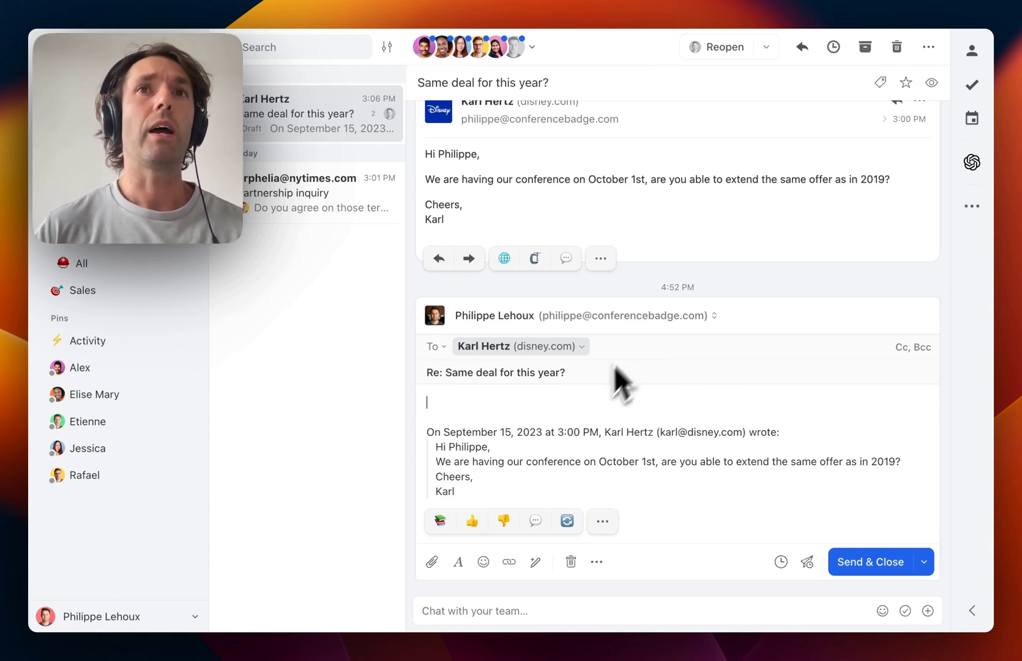
left_click(535, 520)
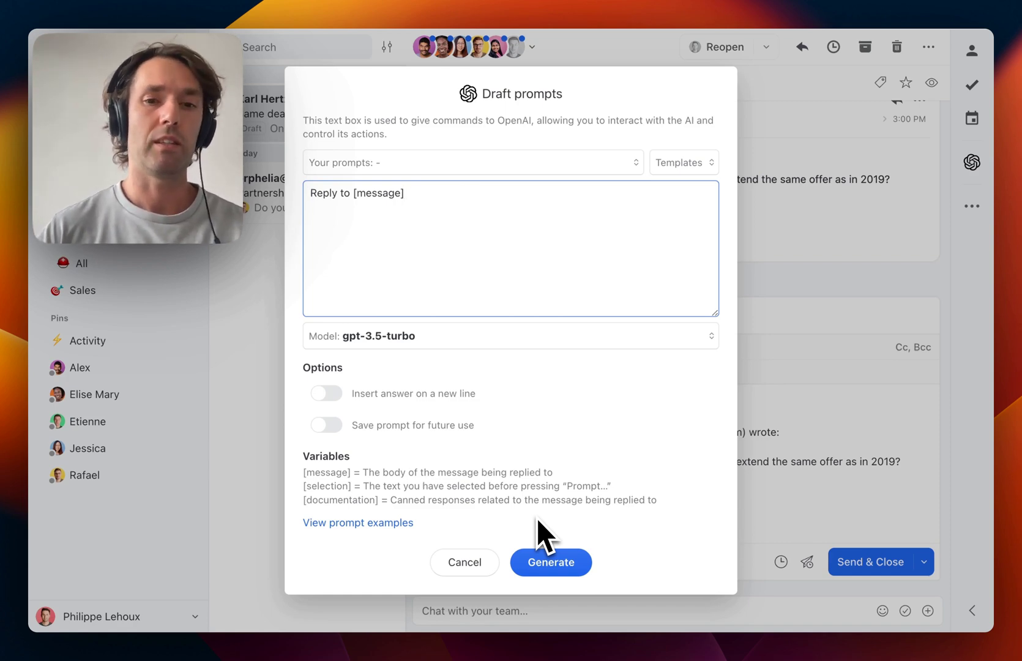
type("no be")
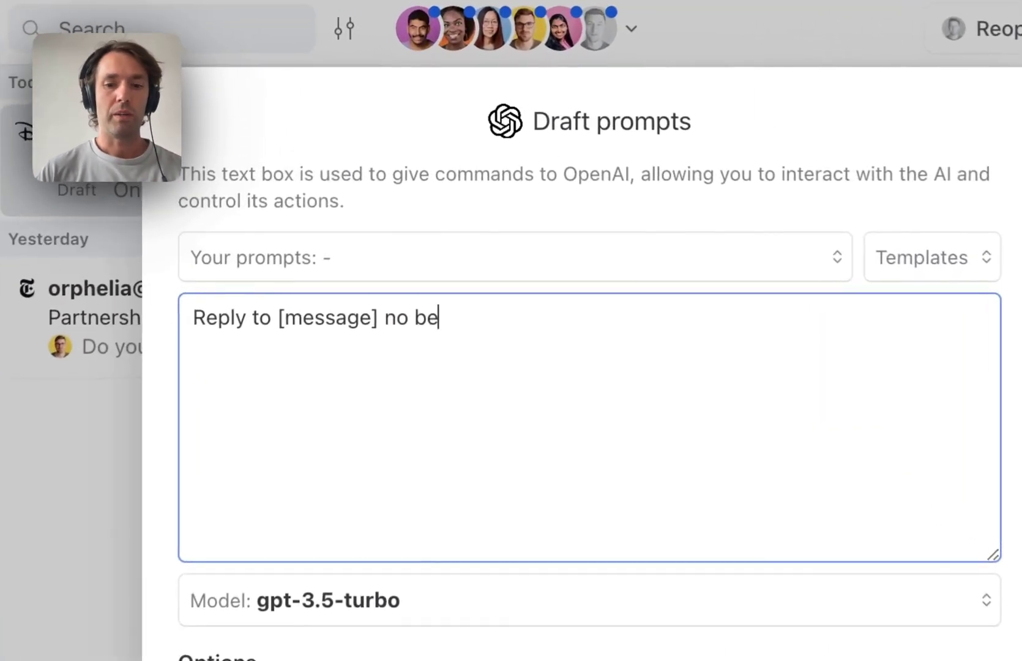
type("cause of infla")
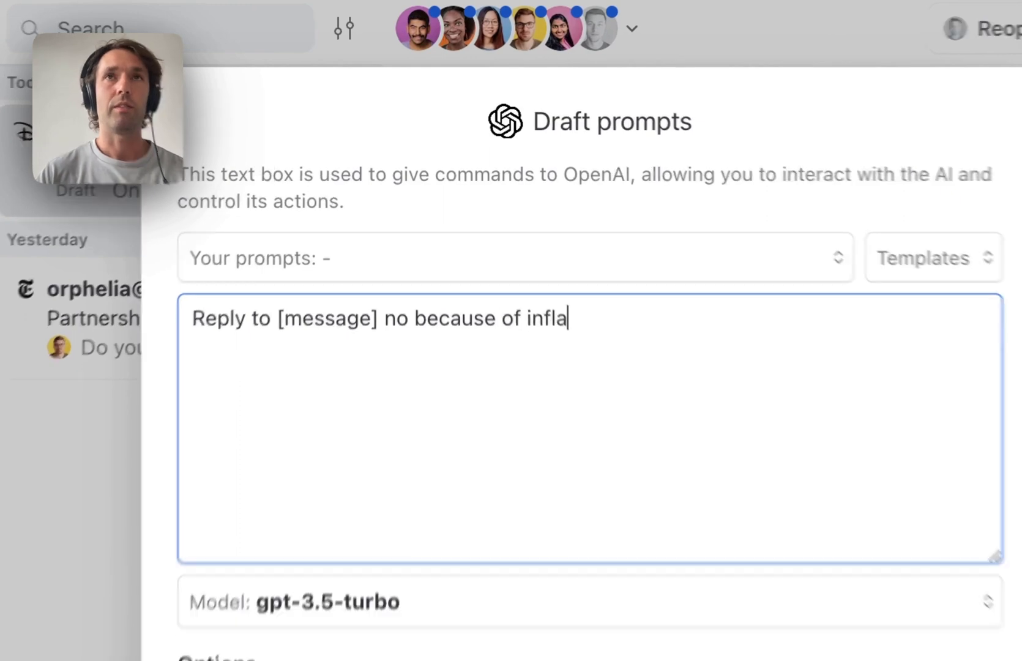
type("tion")
key("ctrl+Return")
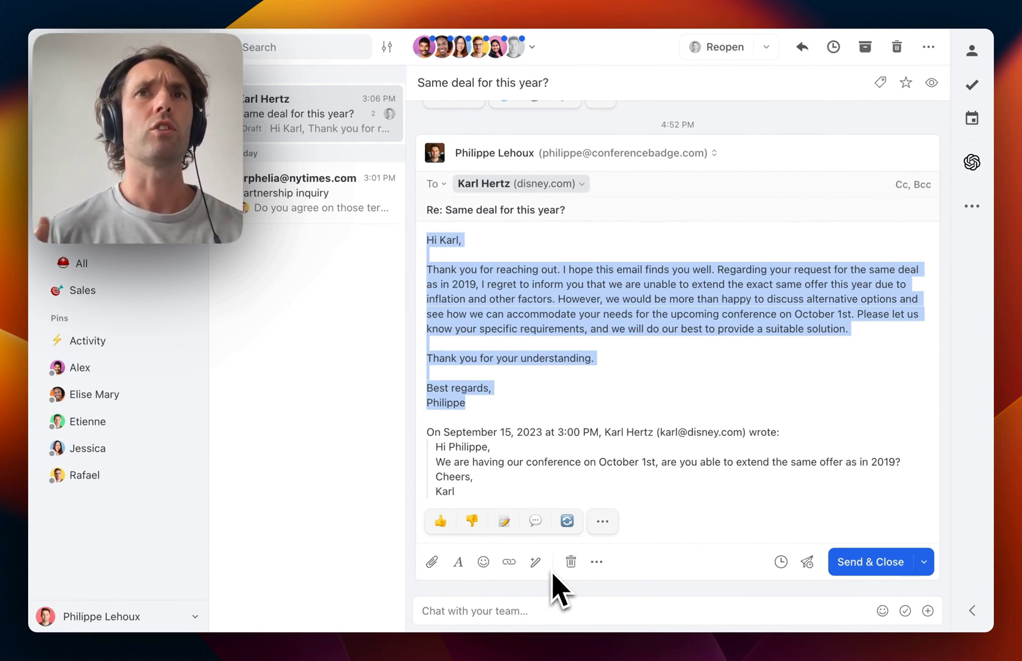
Step: Ask the OpenAI assistant 'Make it shorter.' to condense the declining reply
left_click(562, 528)
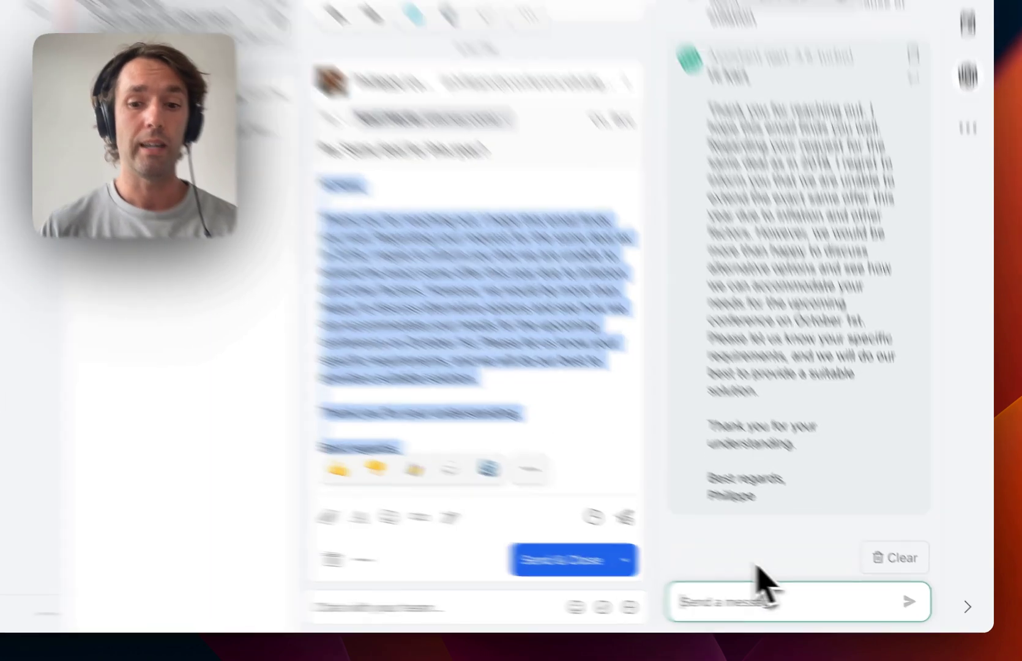
type("Make ")
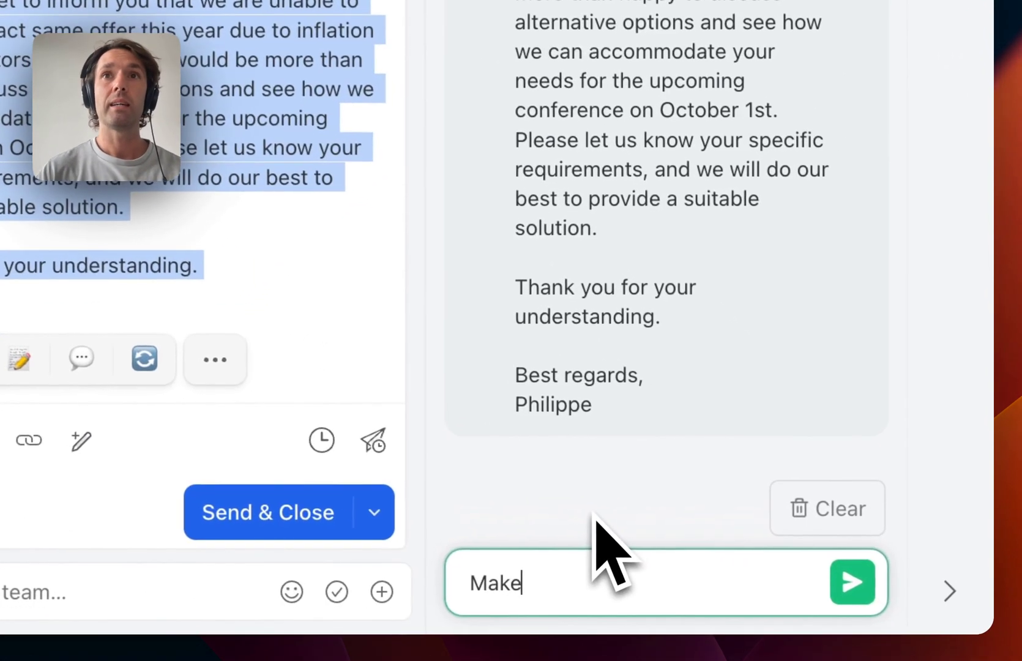
type("it shorter")
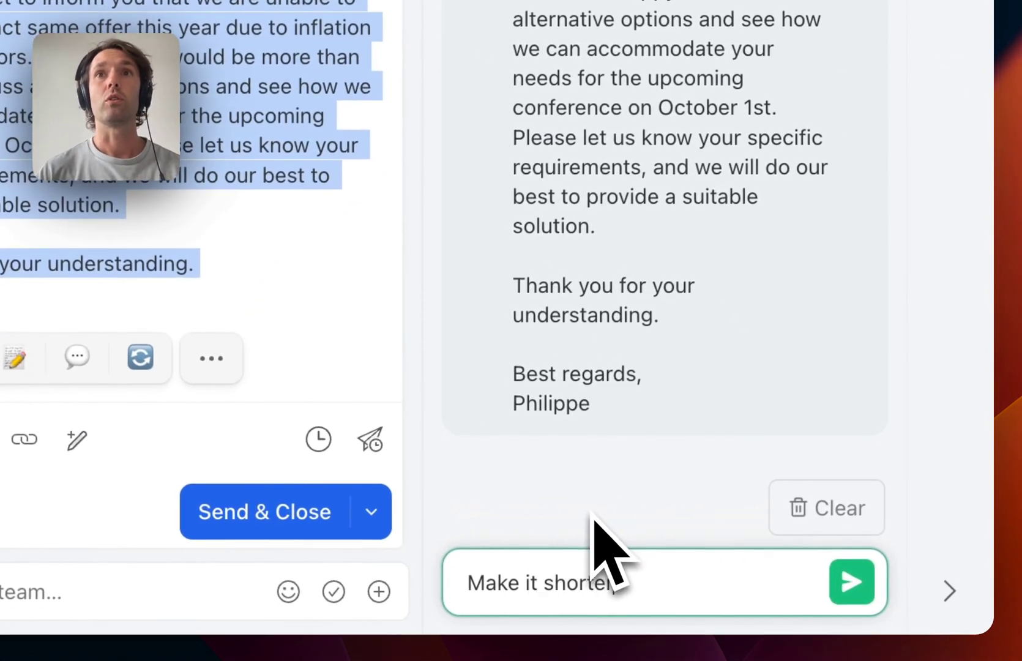
key("Return")
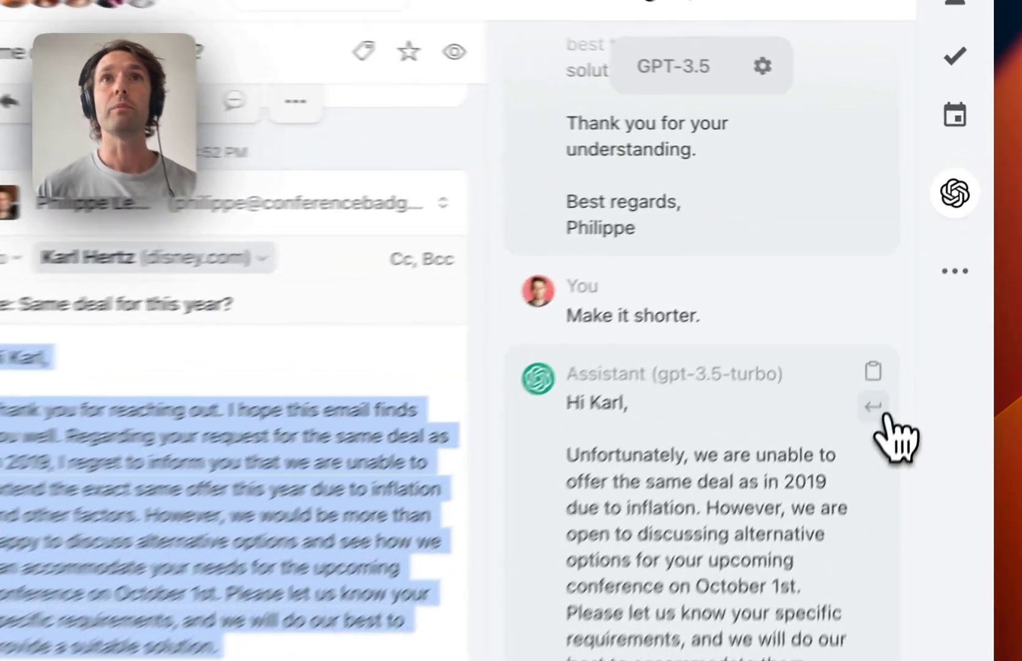
Step: Insert the assistant's shorter decline into Karl's reply and close the OpenAI panel
left_click(925, 283)
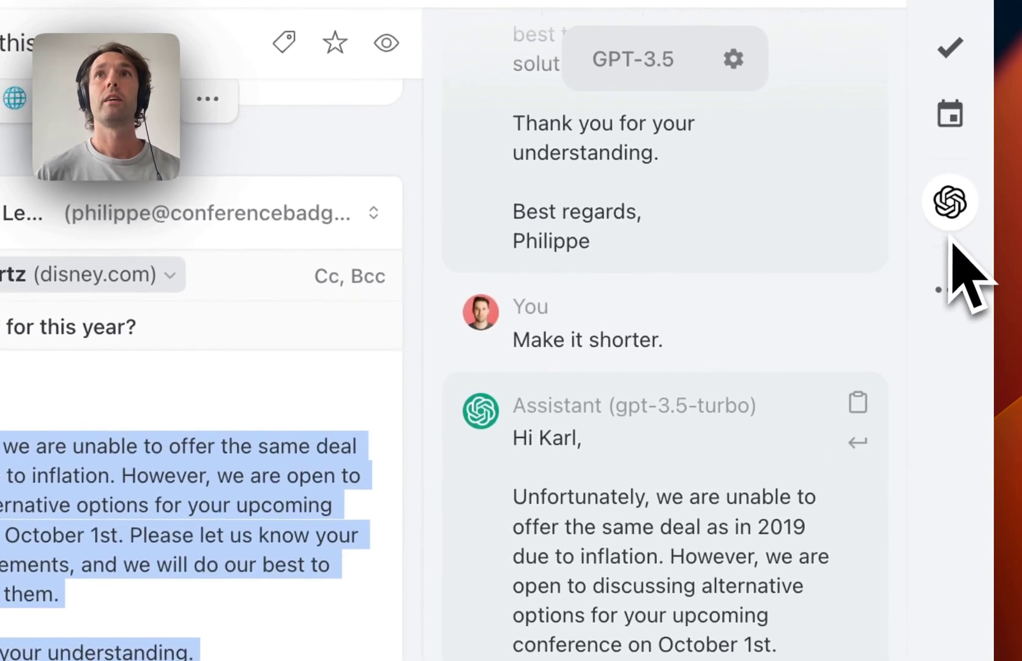
left_click(952, 243)
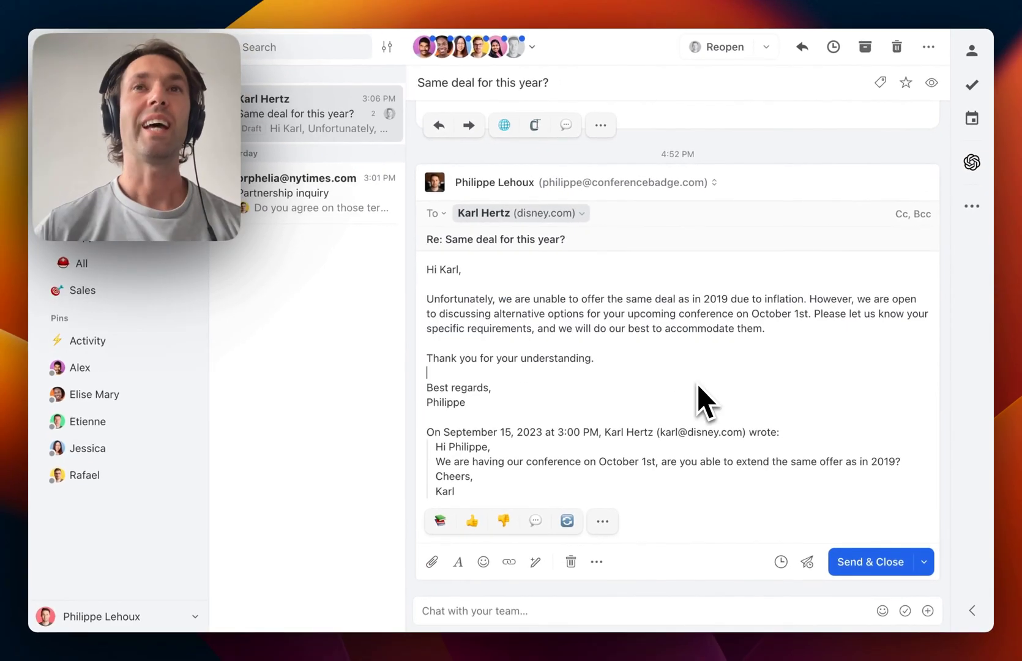